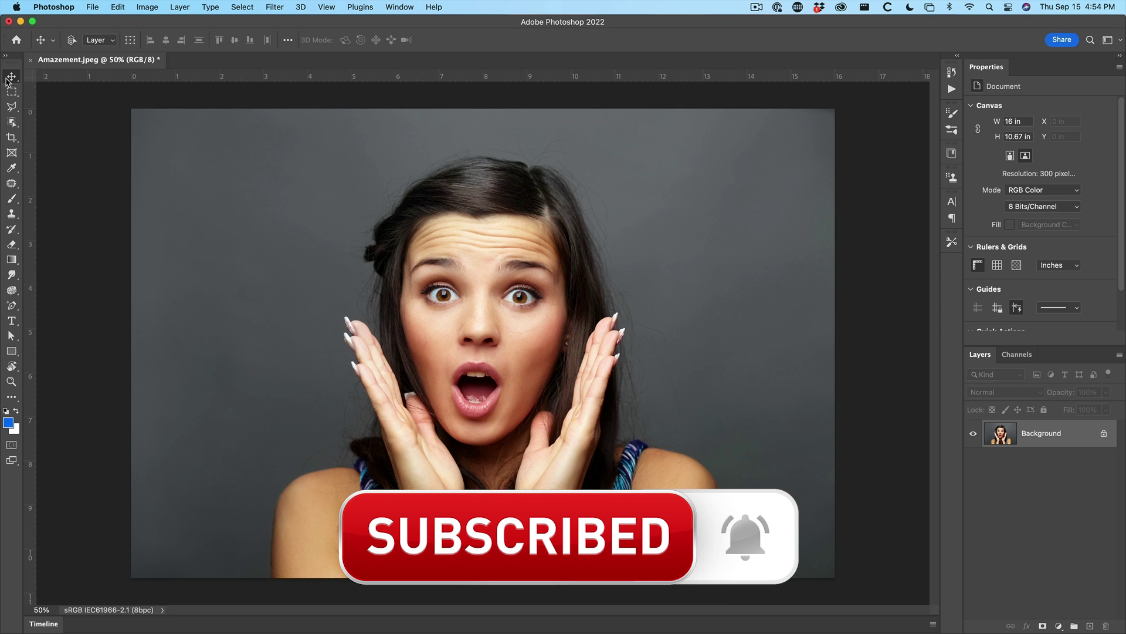
Step: Select the woman with the Object Selection tool and copy her to a hidden layer 'rollover'
click(12, 122)
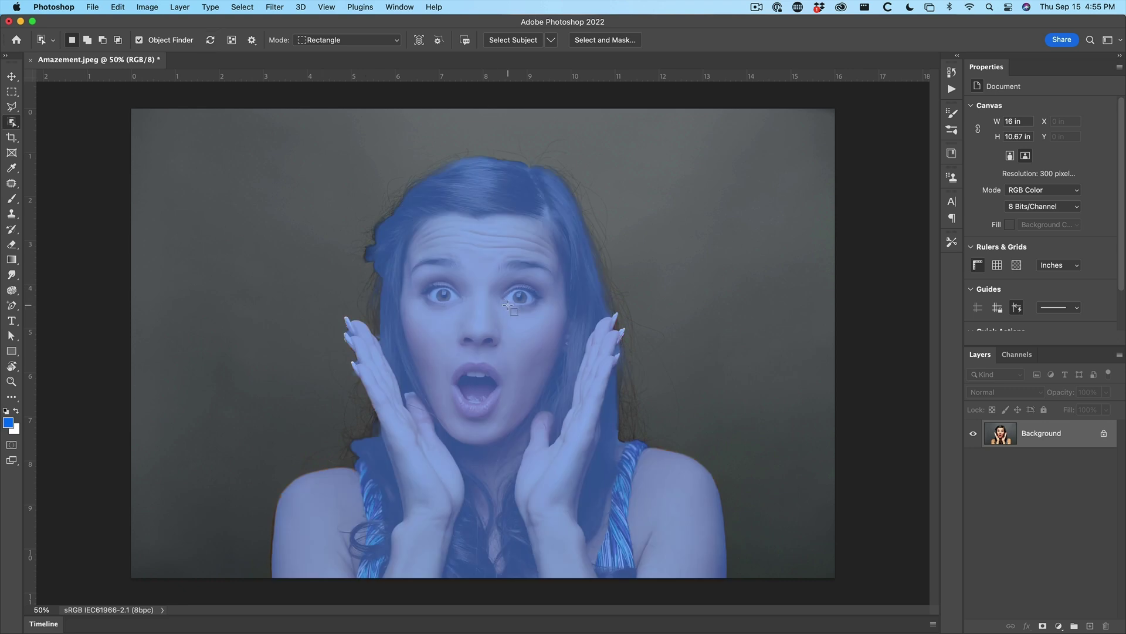
click(463, 253)
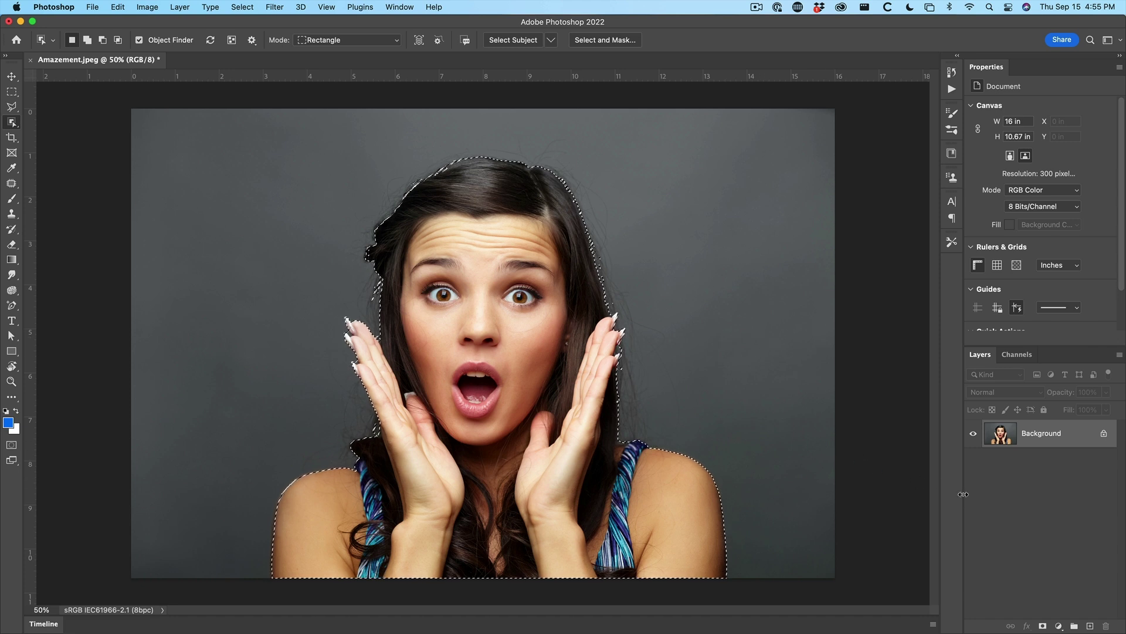
key(super+j)
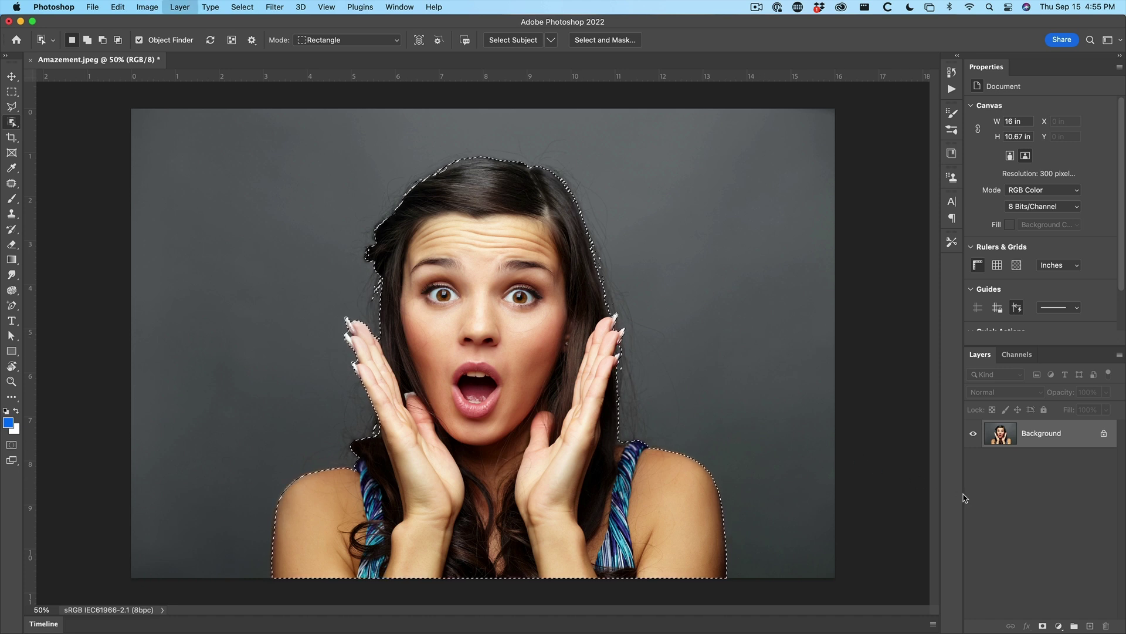
double_click(1033, 437)
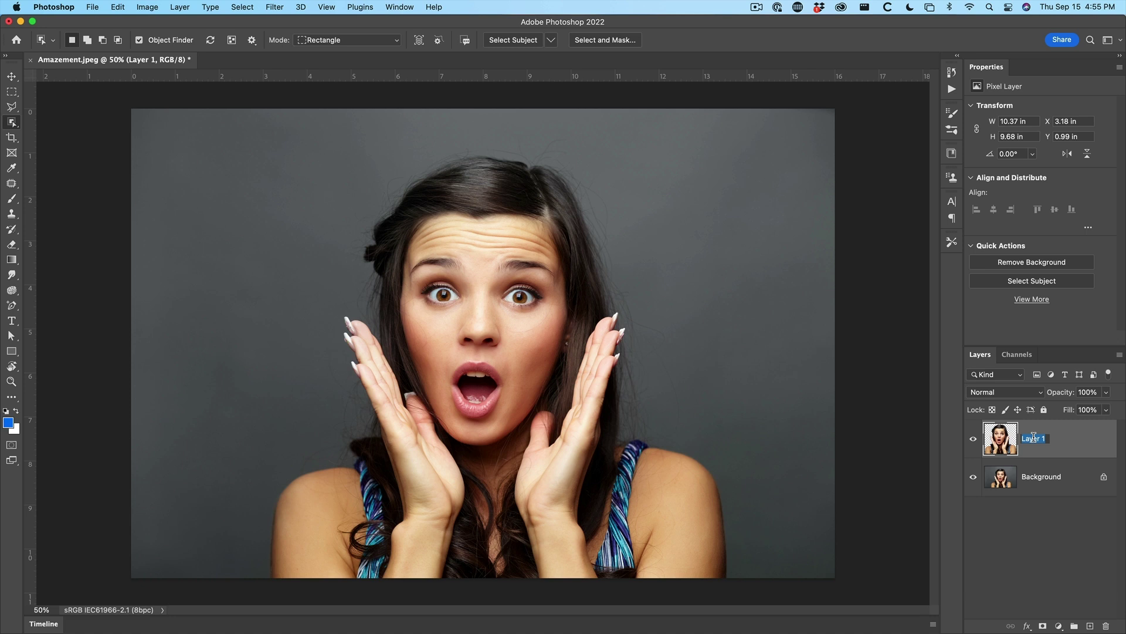
text(rollover)
key(Return)
click(975, 438)
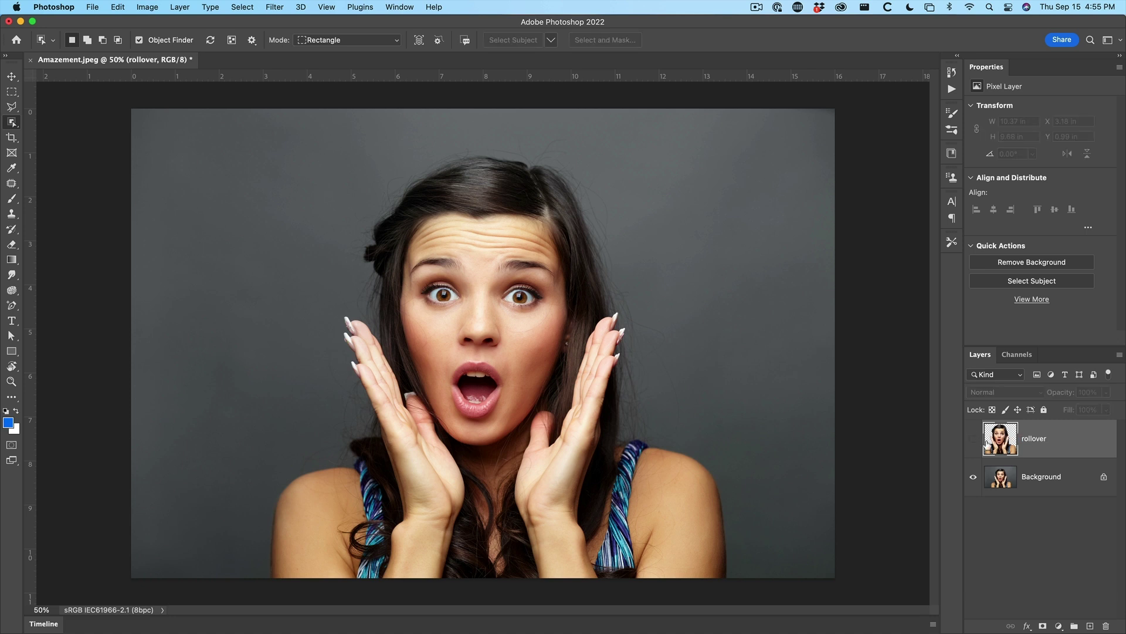
click(1032, 477)
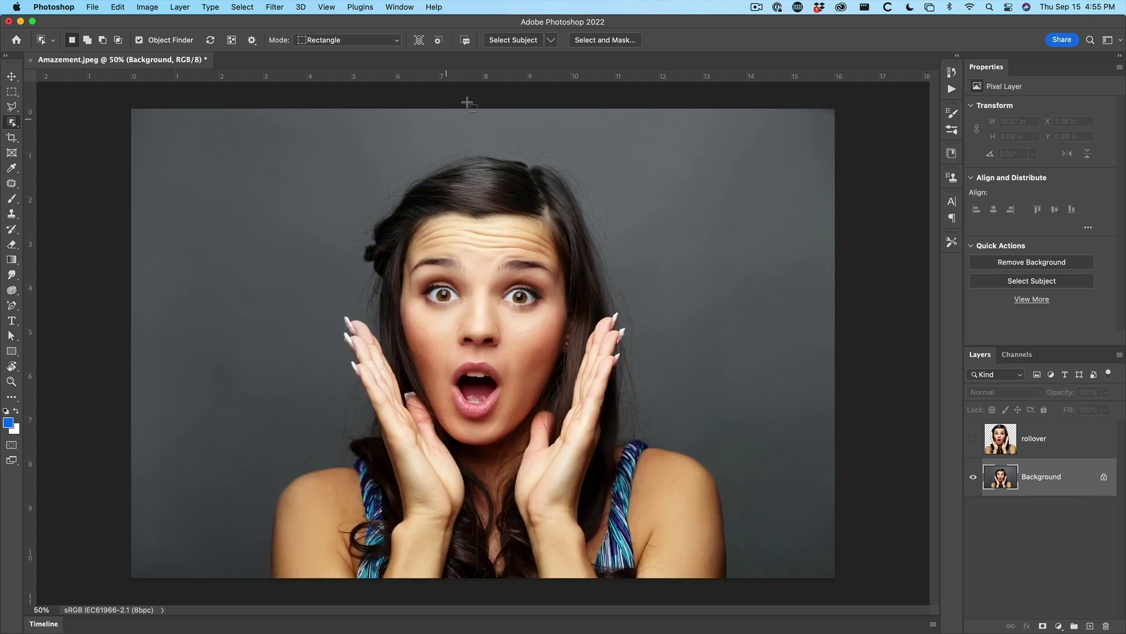
Step: Select the woman with Select Subject and copy the selection to a new layer
click(506, 42)
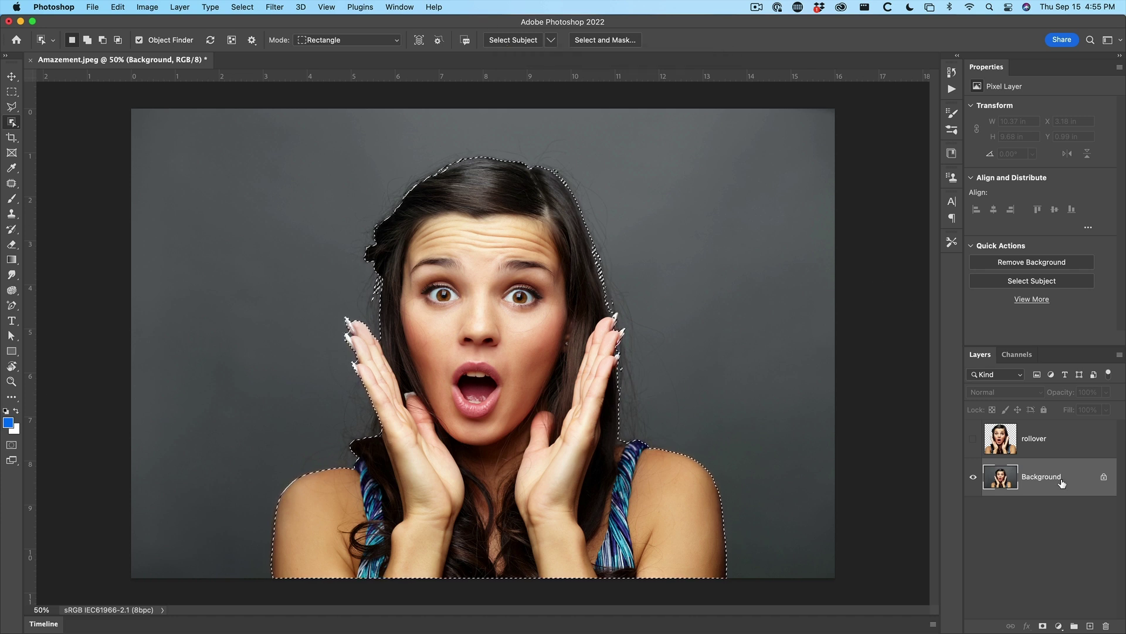
key(ctrl+j)
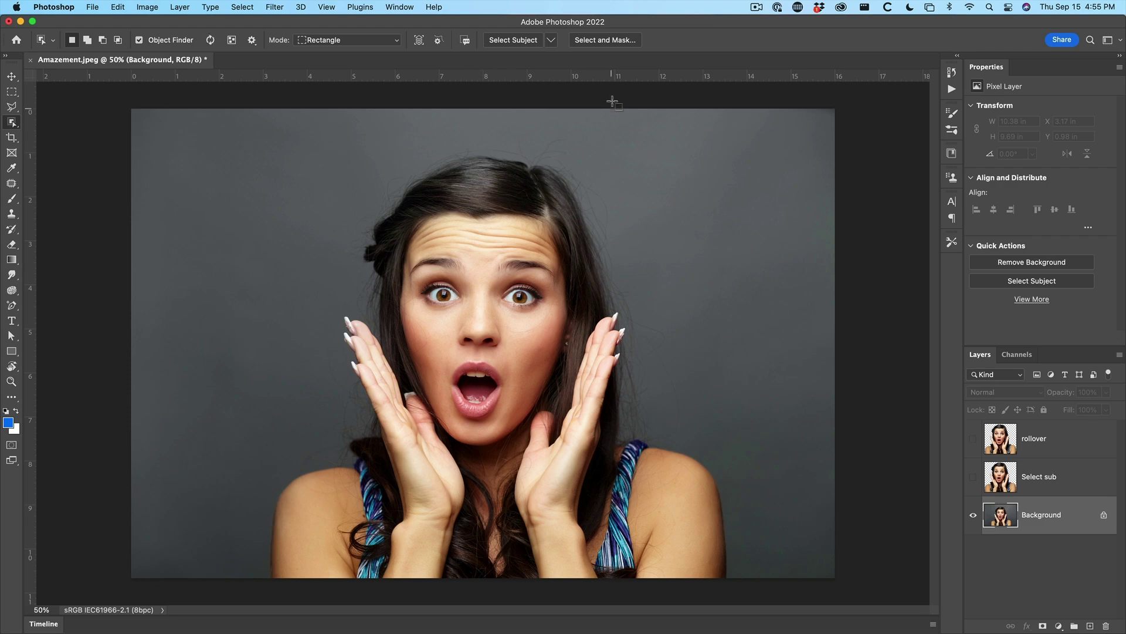
Step: In Select and Mask, make the masked preview fully transparent and output the subject to a new layer
click(617, 41)
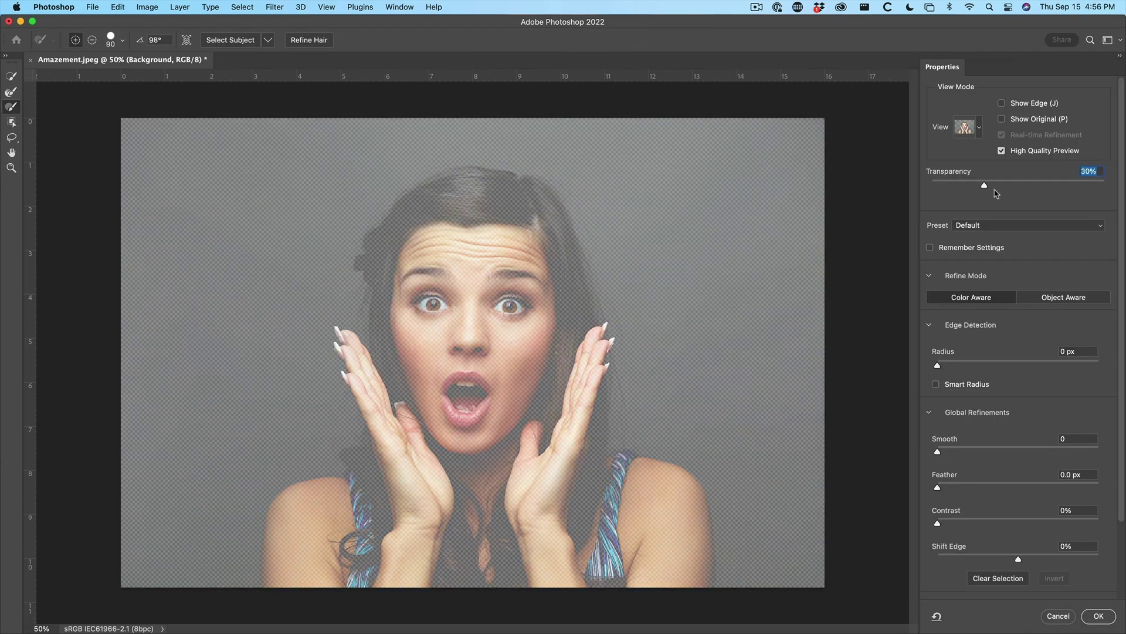
drag(1093, 185, 1111, 196)
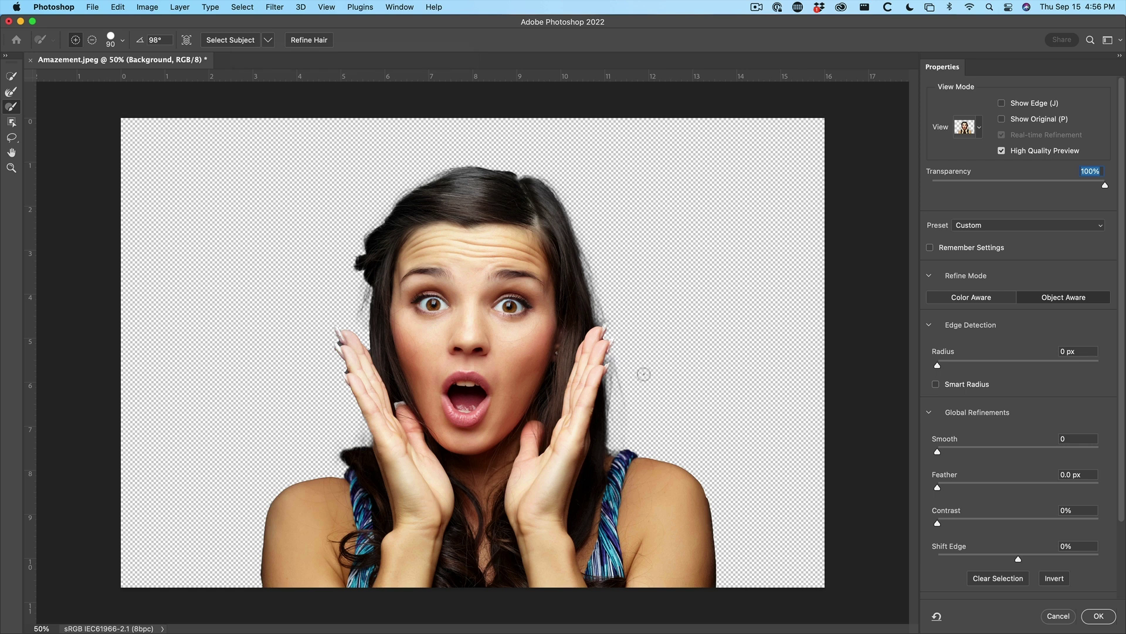
click(1099, 616)
Step: Rename the new layer 'SS1', hide it and return to Background for another refinement pass
double_click(1034, 516)
text(SS1)
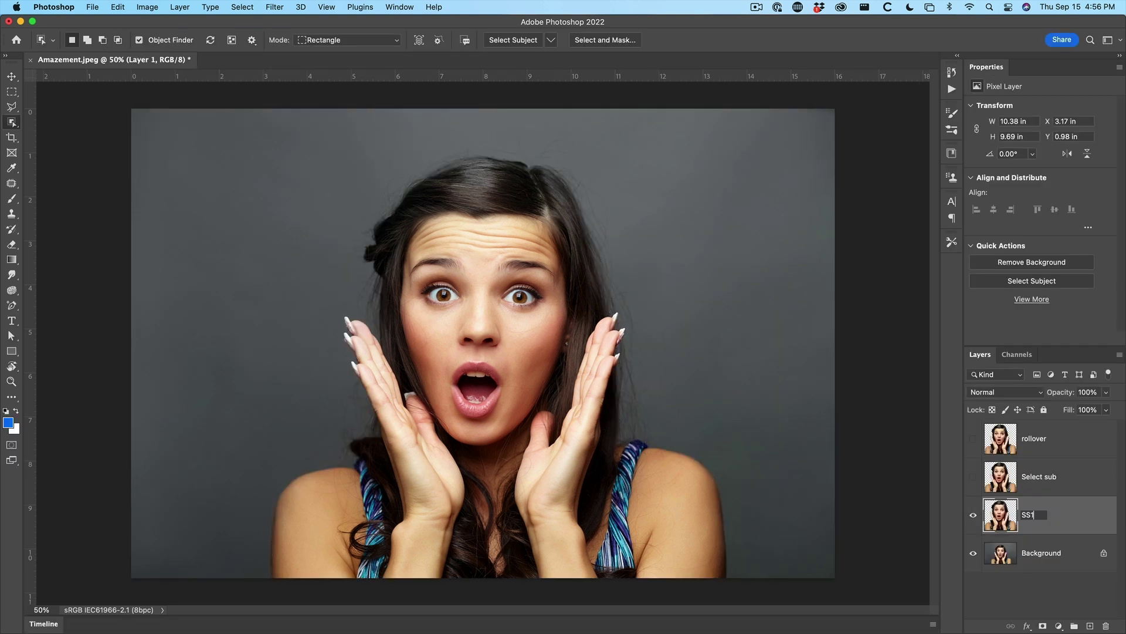
key(Return)
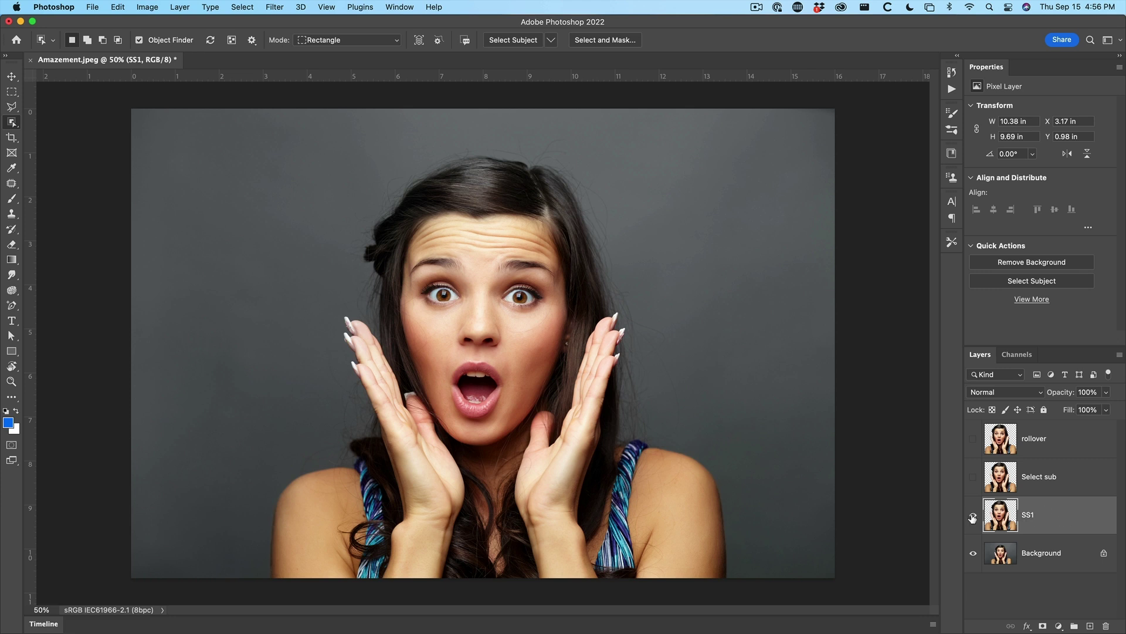
click(973, 517)
click(1033, 553)
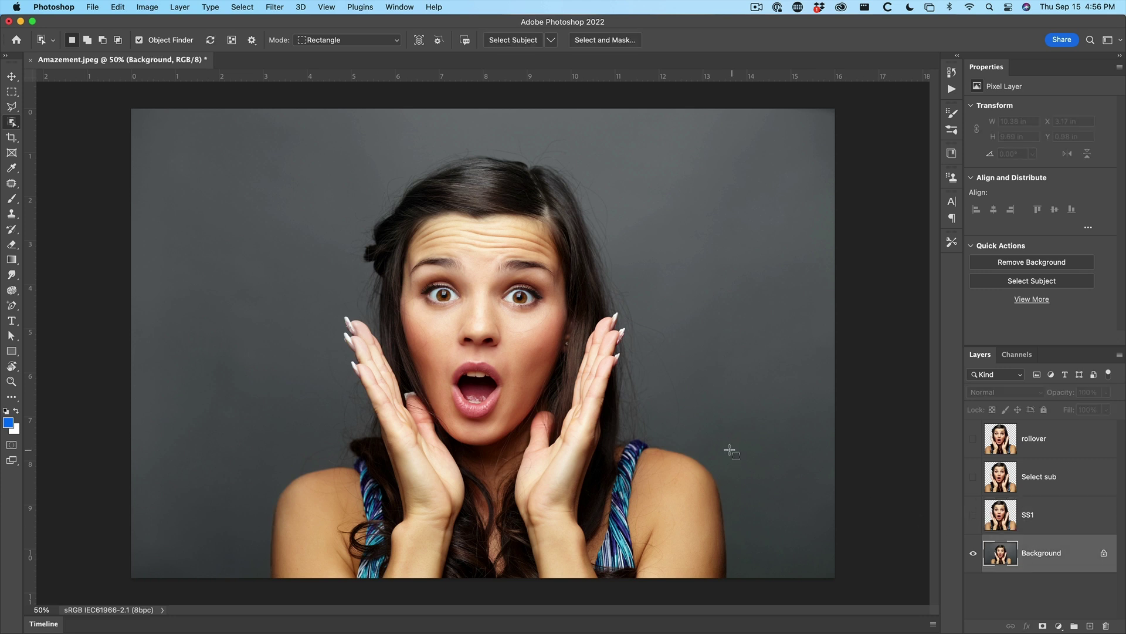
click(605, 39)
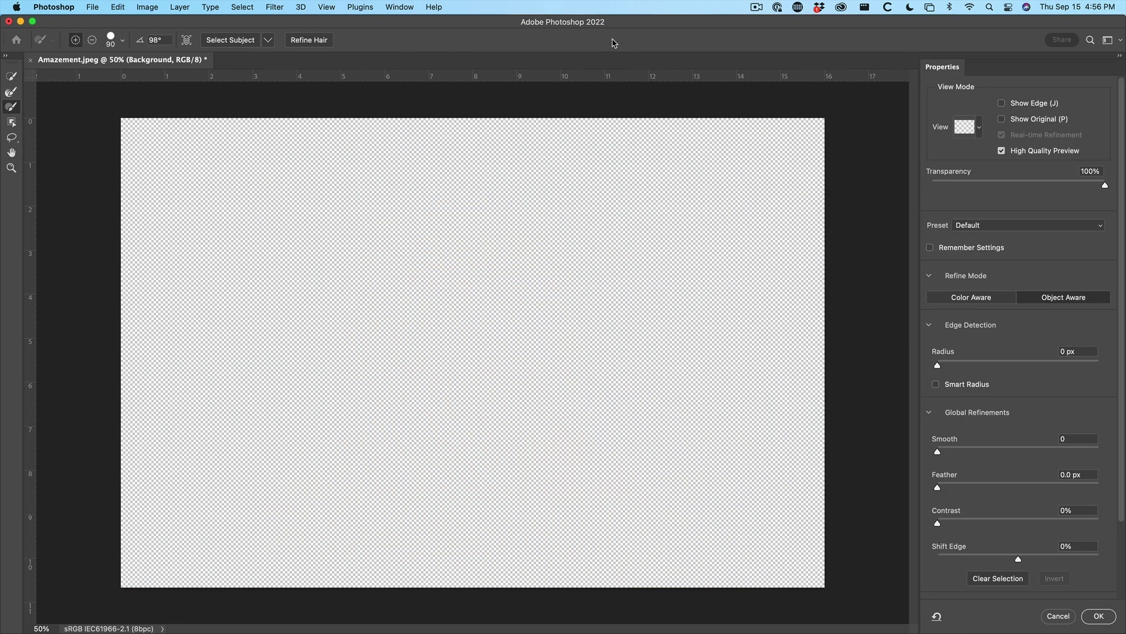
Step: Select the woman with Color Aware refine mode and the Refine Edge Brush, then apply the selection
click(251, 43)
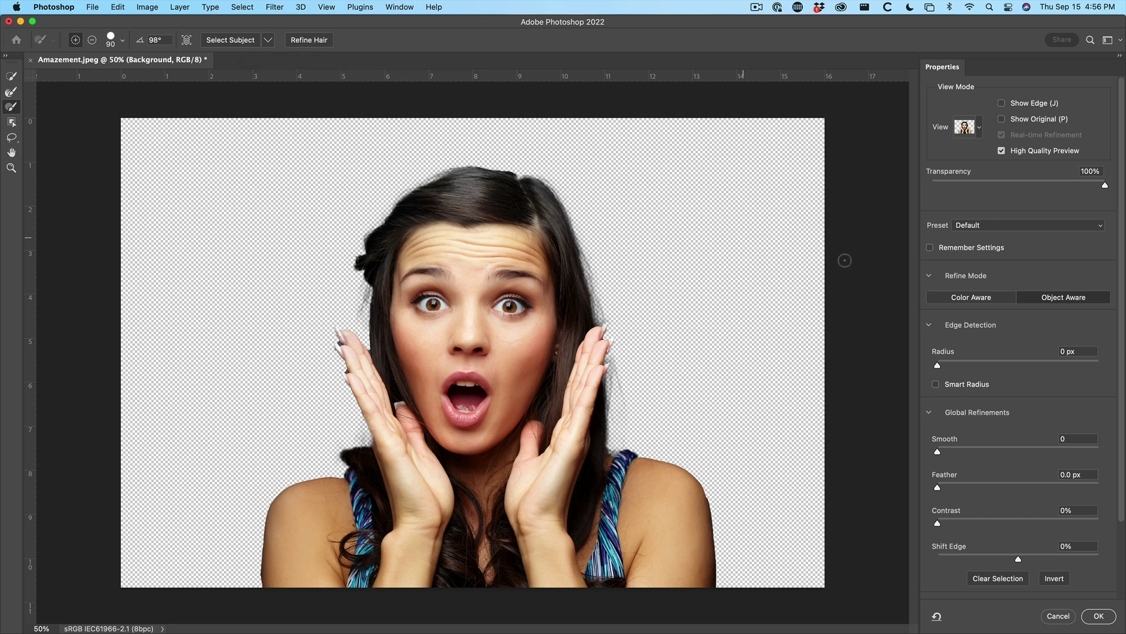
click(976, 303)
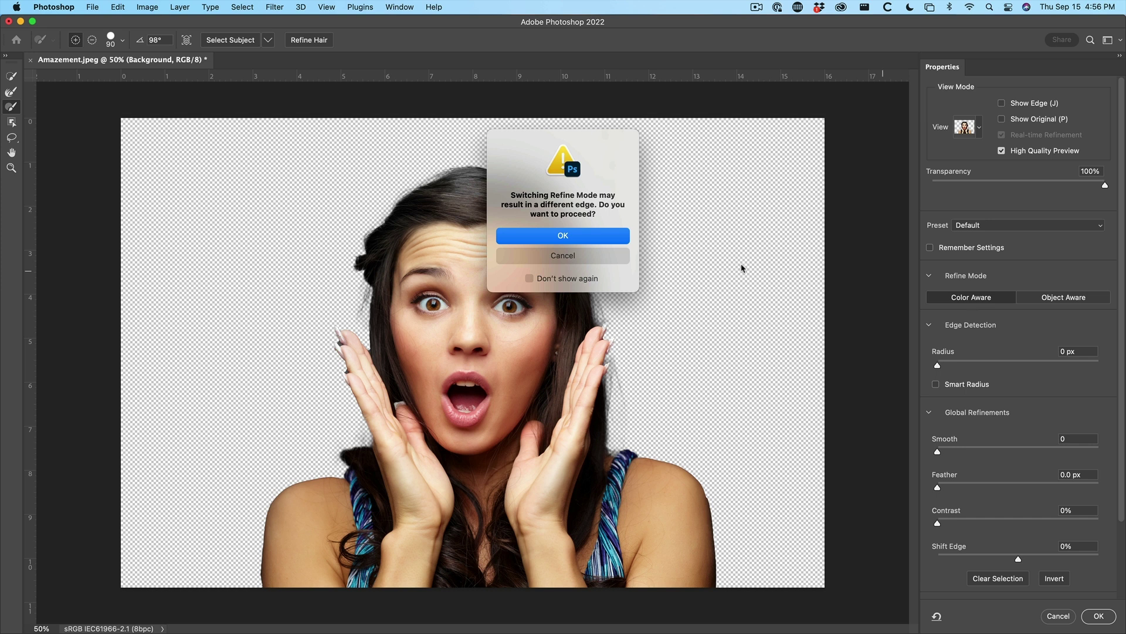
click(599, 236)
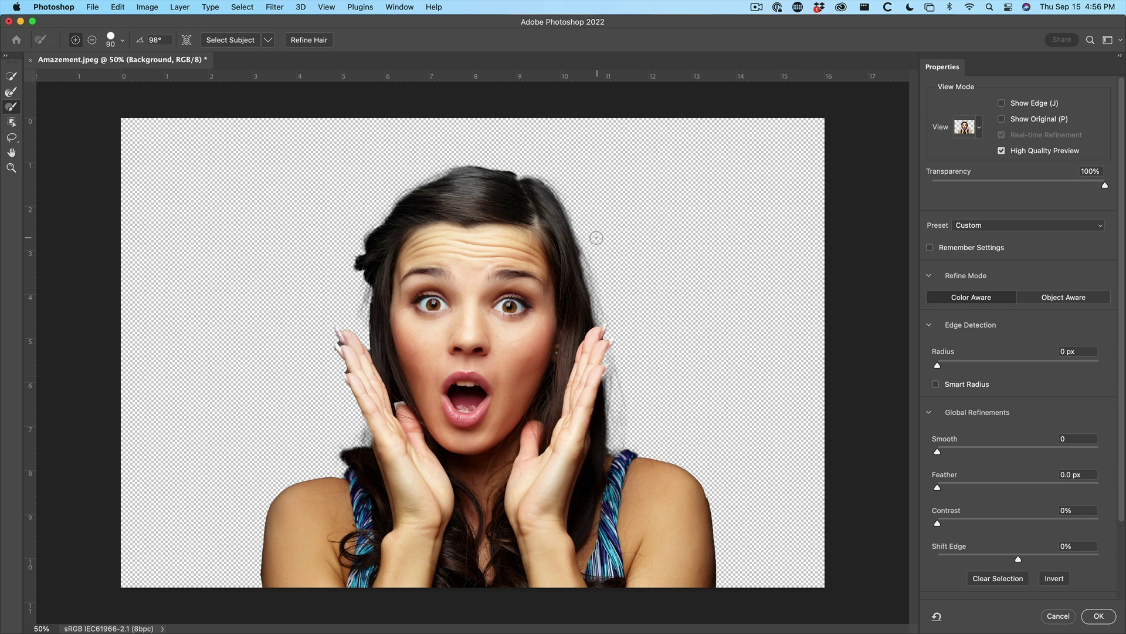
click(12, 92)
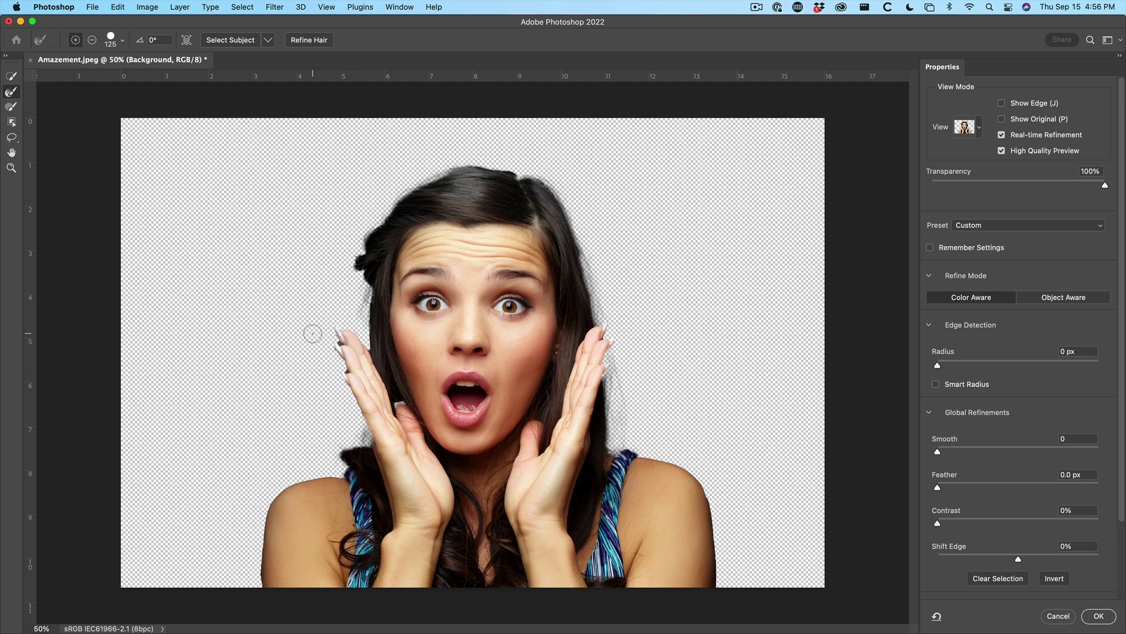
click(1100, 616)
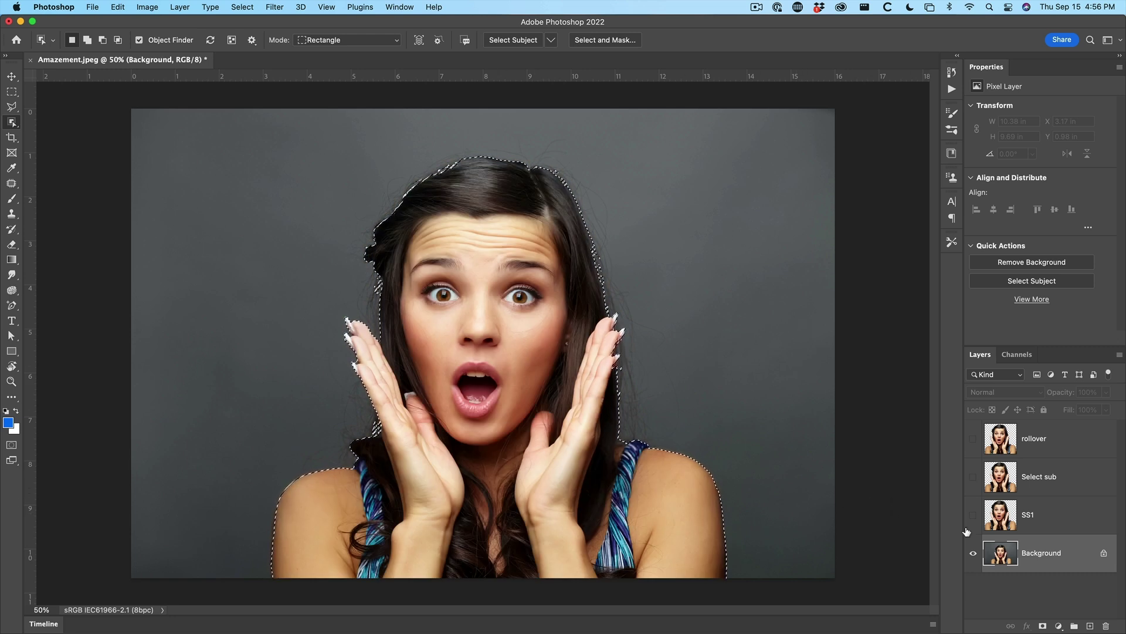
Step: Copy the colour-aware selection to a hidden layer named '4 ca' and reactivate Background
key(ctrl+j)
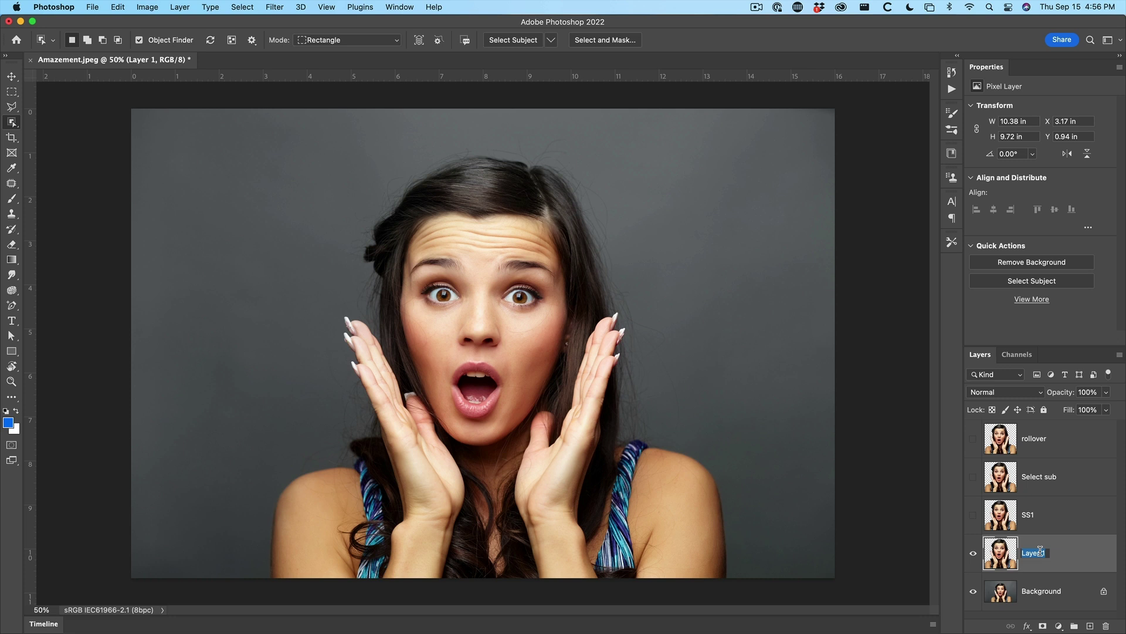
text(4 ca)
key(Return)
click(973, 553)
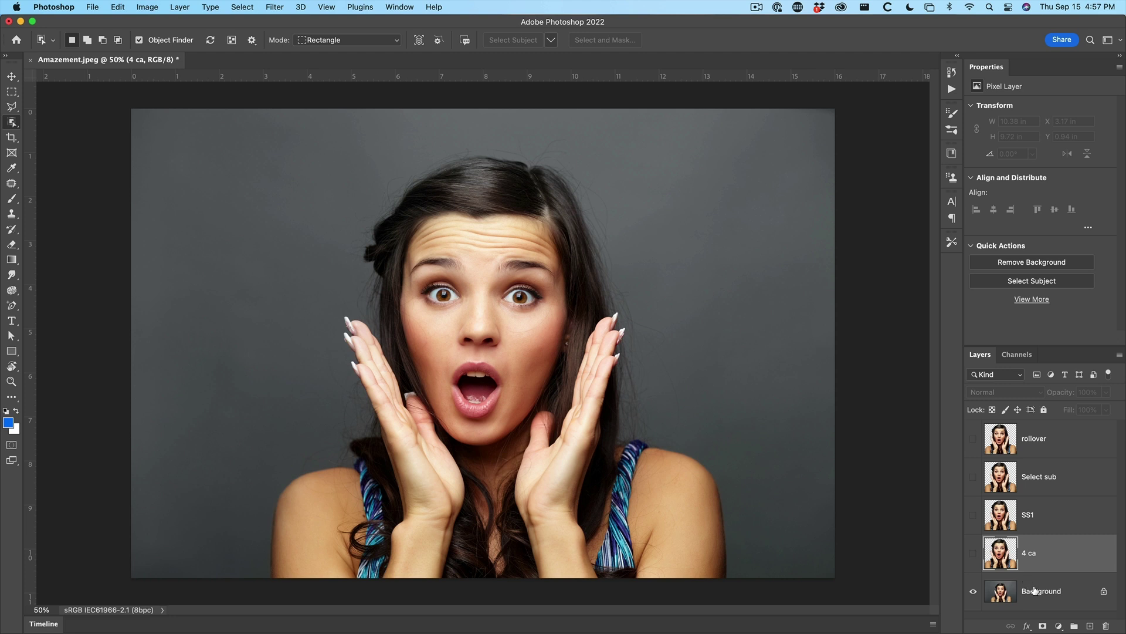
click(1034, 591)
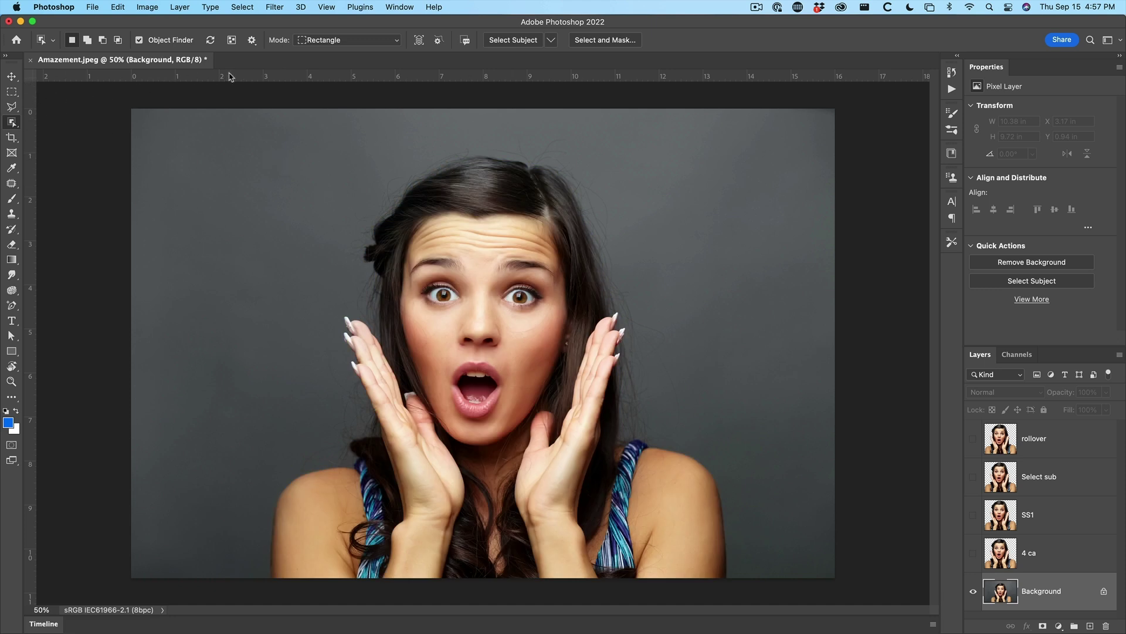
Step: Reselect the woman with Select Subject and bring up the Select menu commands
click(12, 124)
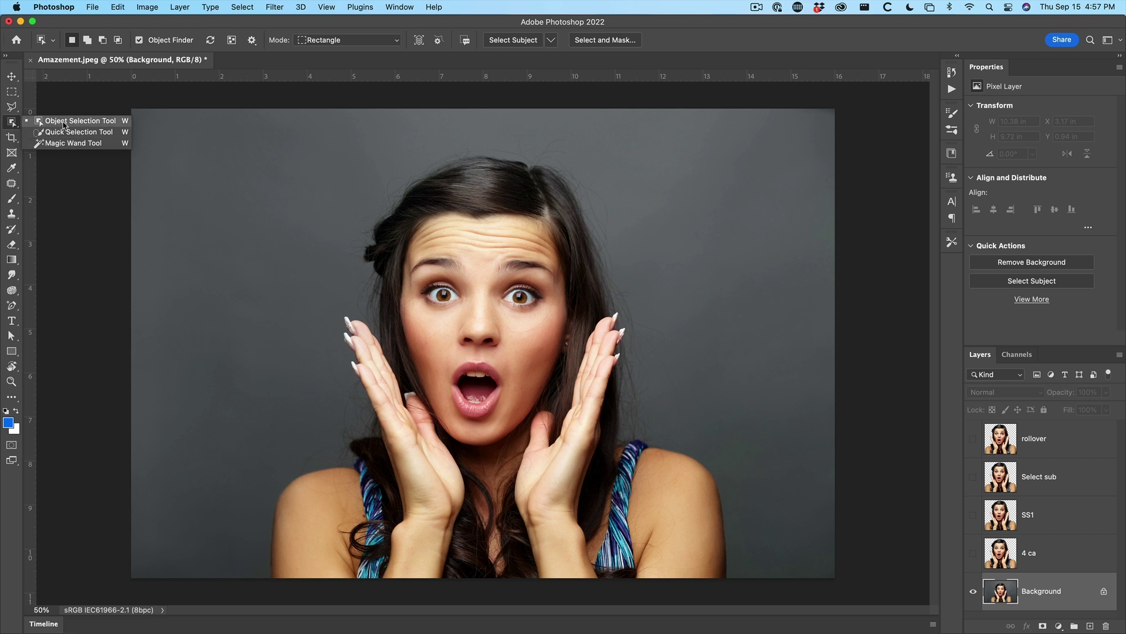
click(512, 42)
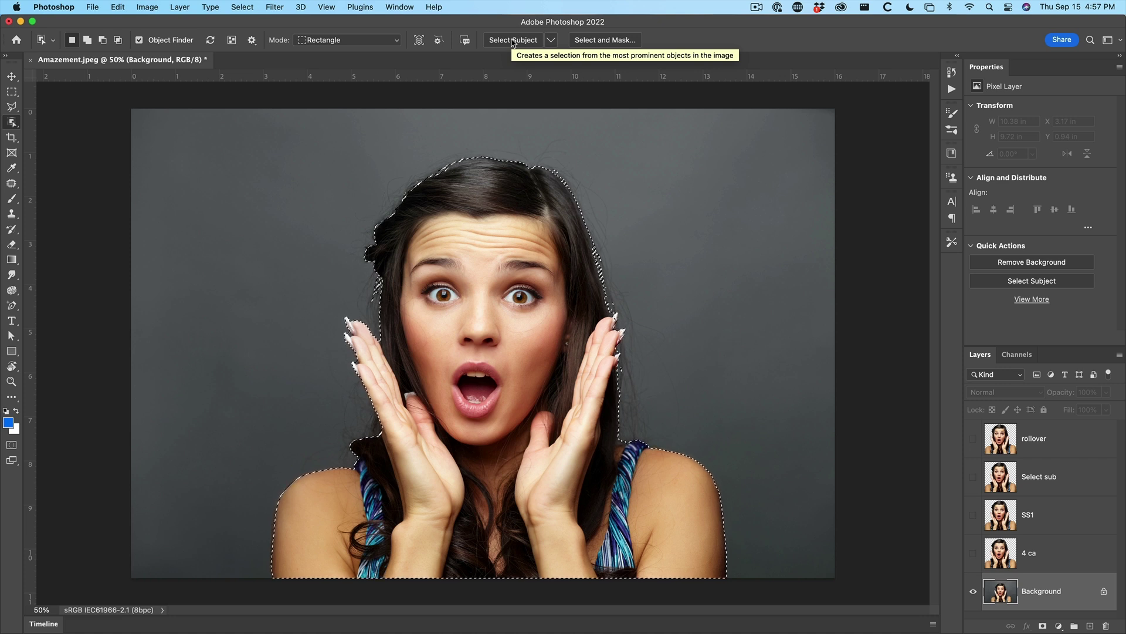
click(242, 7)
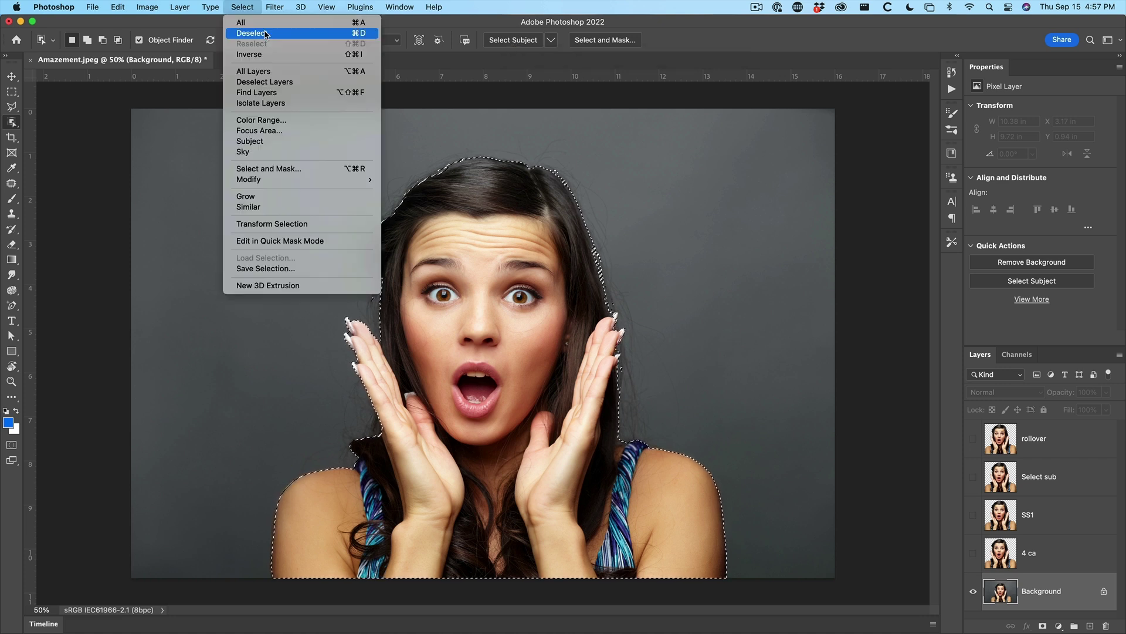
Step: Apply the legacy Refine Edge dialog to the selection and copy it to a new Layer 1
shift+click(294, 169)
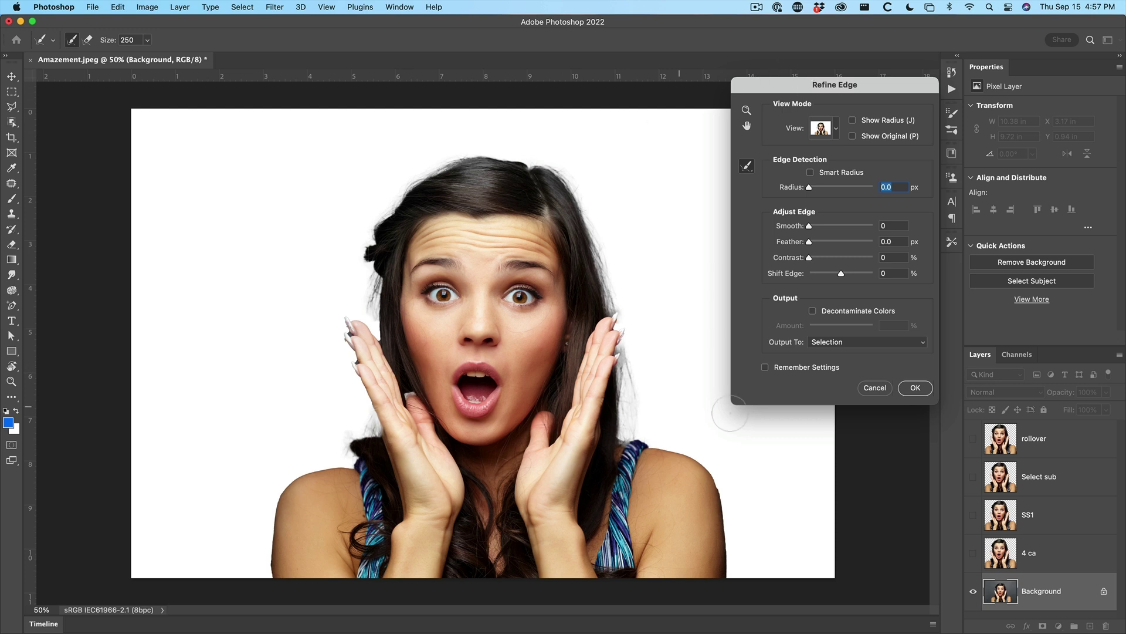
click(914, 389)
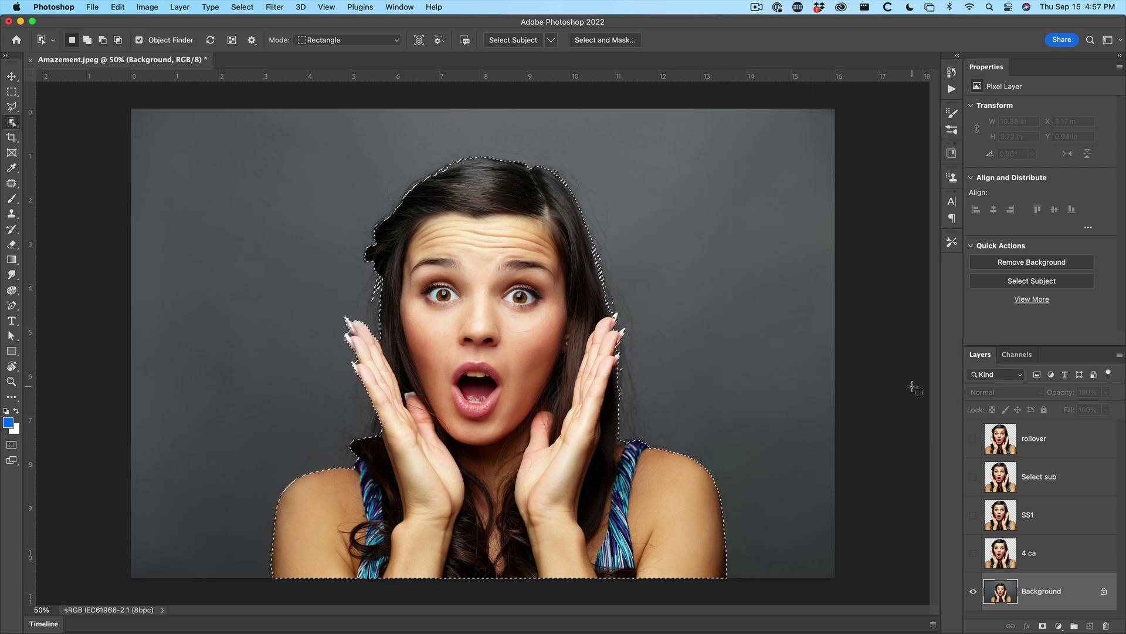
key(super+j)
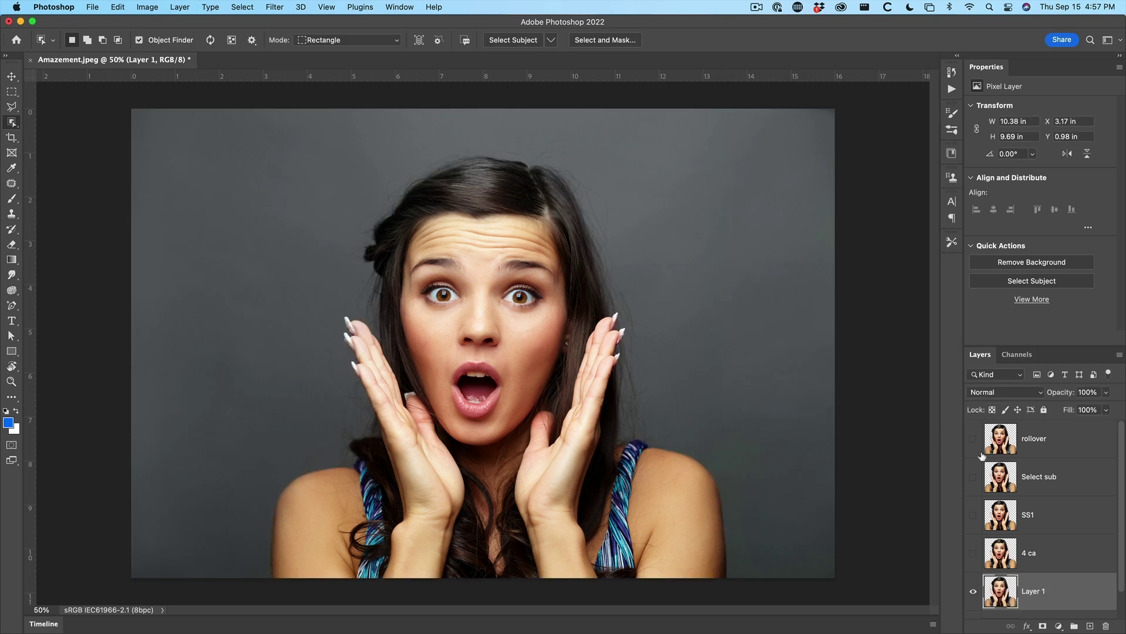